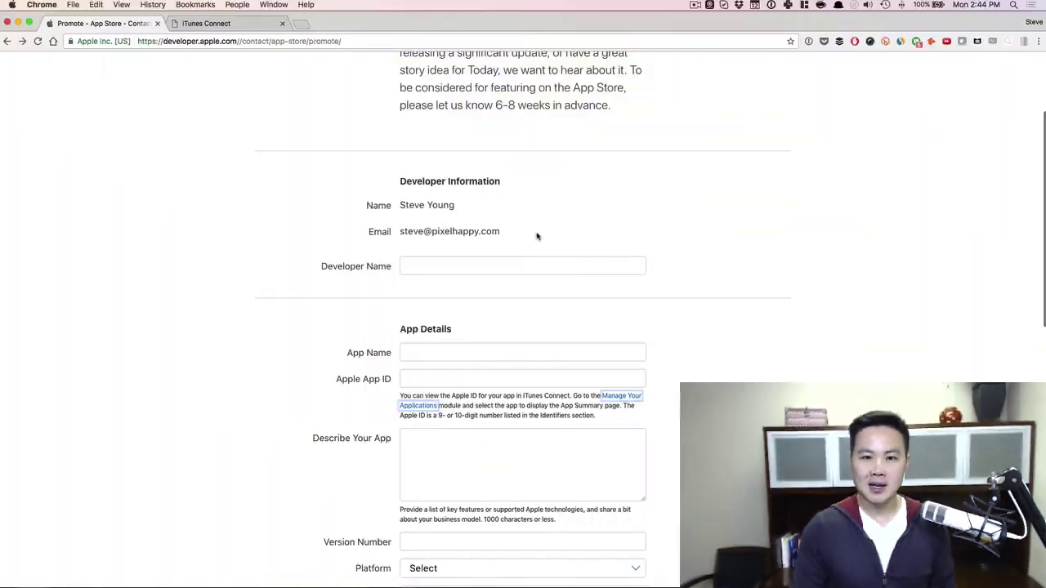
pyautogui.scroll(5, 537, 236)
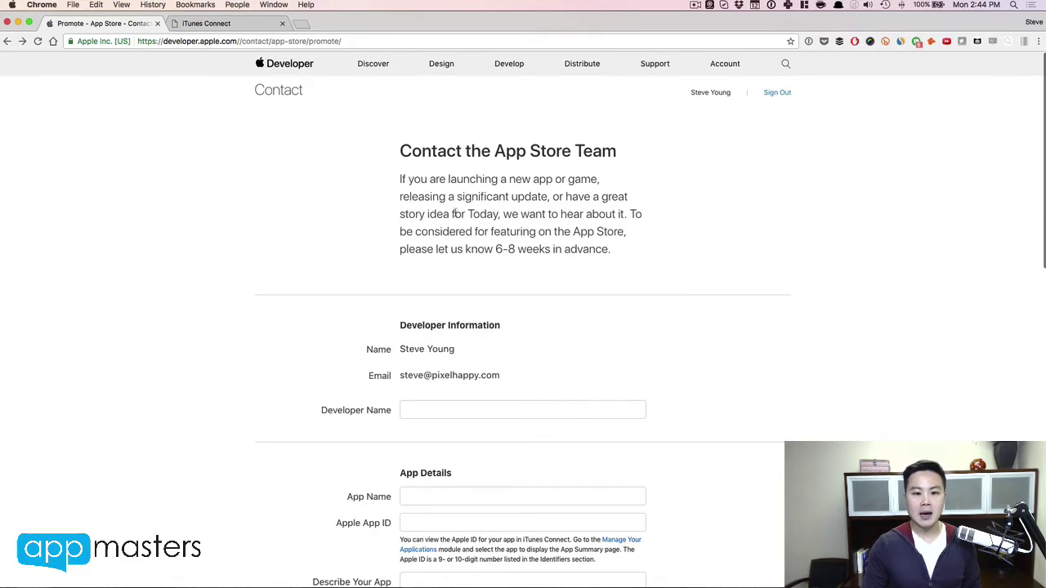
pyautogui.scroll(-1, 453, 213)
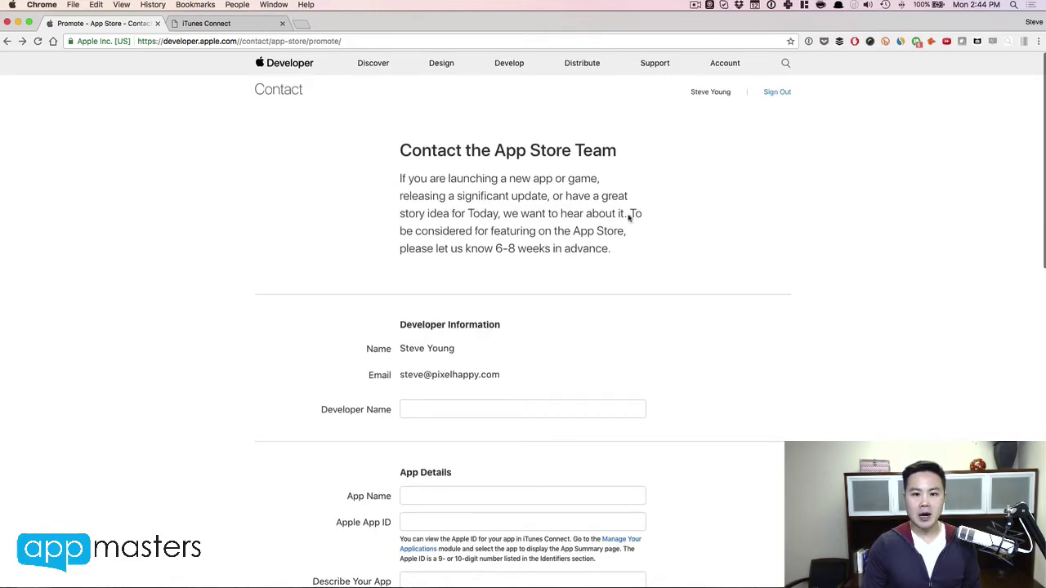
pyautogui.moveTo(515, 249); pyautogui.dragTo(492, 248)
pyautogui.click(492, 249)
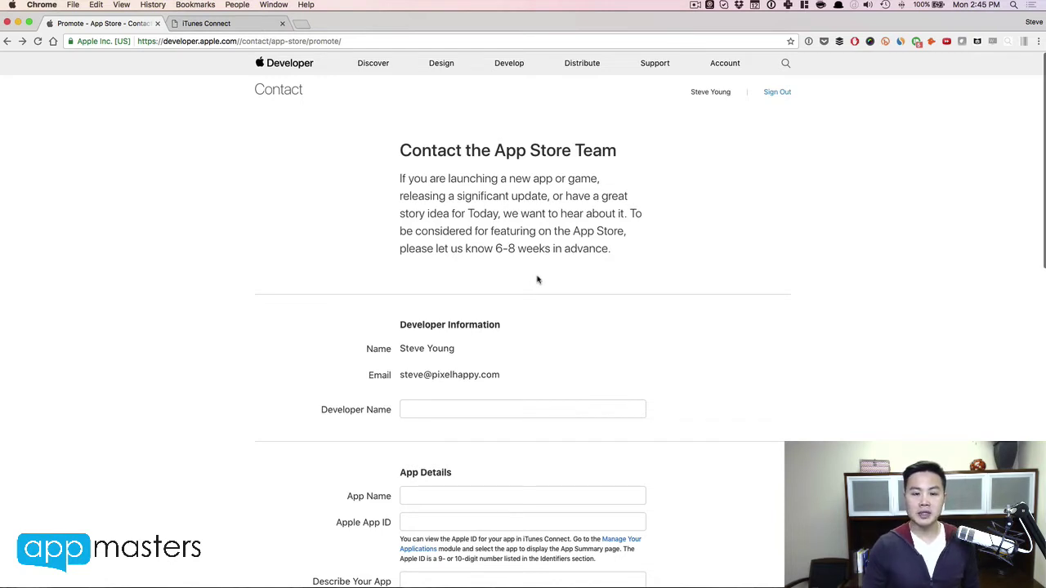
pyautogui.scroll(-1, 537, 280)
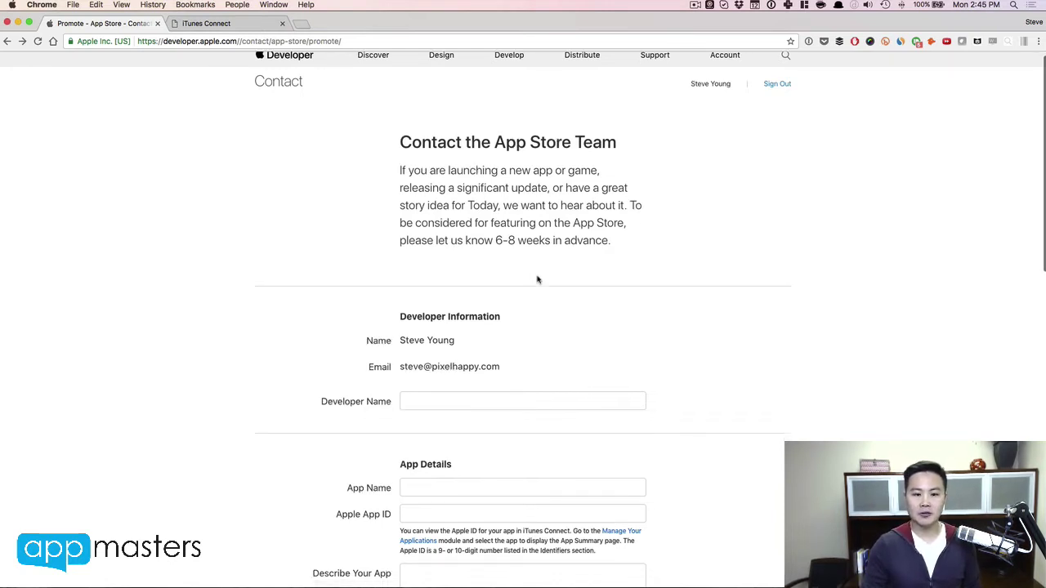
pyautogui.scroll(-2, 536, 280)
# Step: Enter the developer's name in the Developer Name field
pyautogui.click(471, 366)
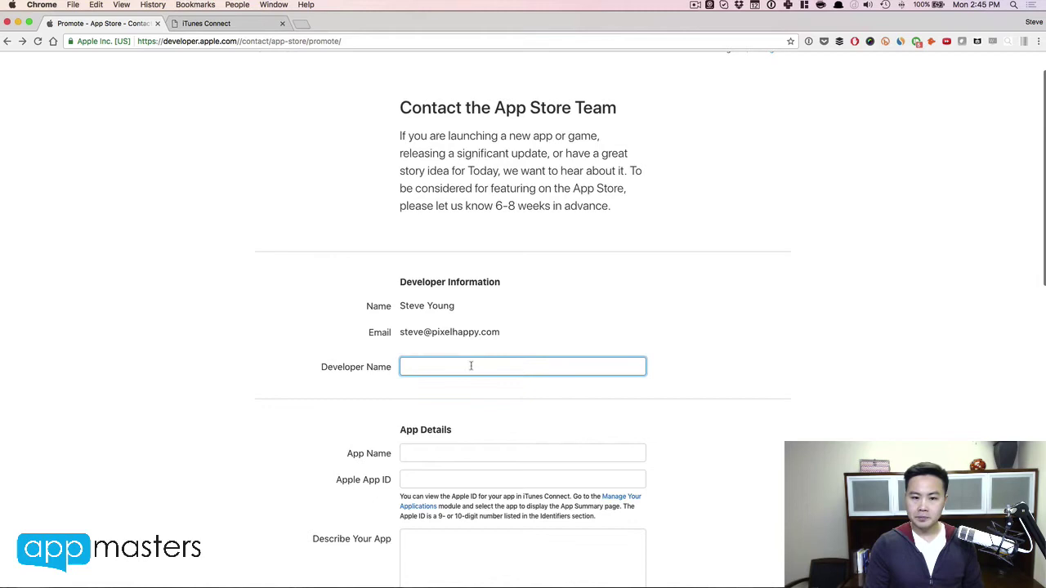
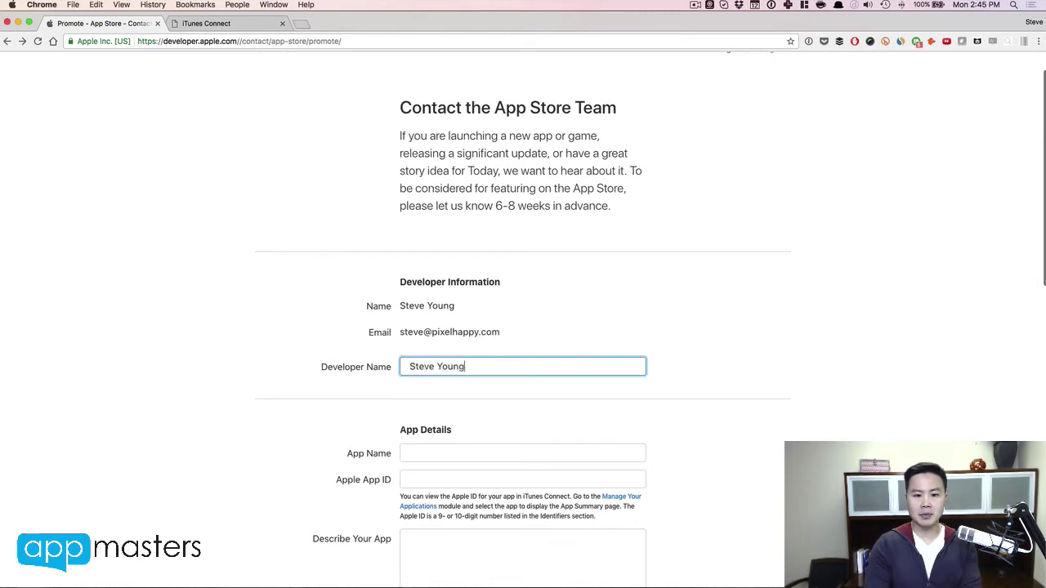
pyautogui.scroll(-3, 523, 327)
# Step: Set the App Name to 'Paintball Rush'
pyautogui.click(460, 357)
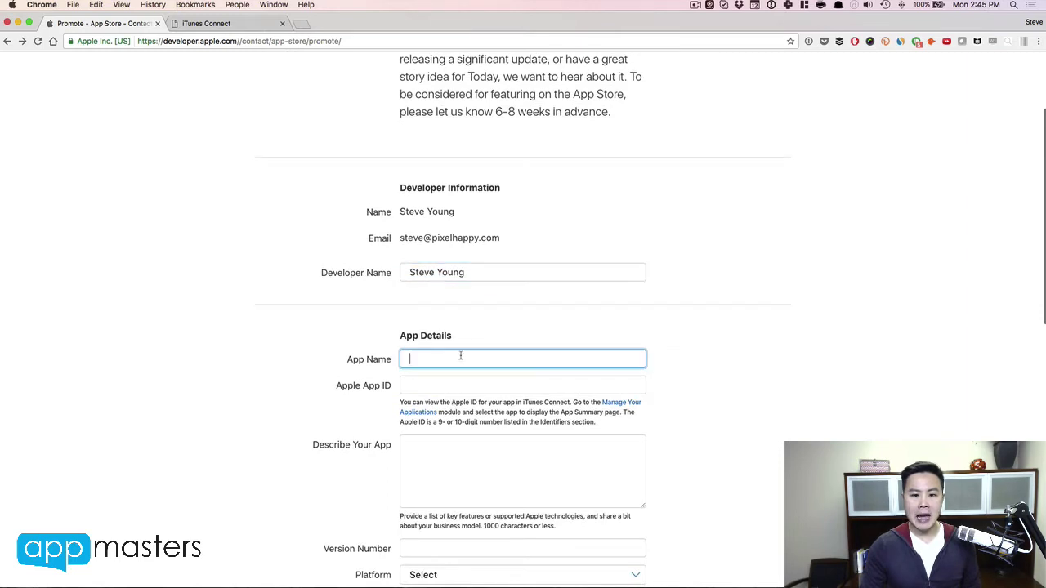
pyautogui.write('Pain')
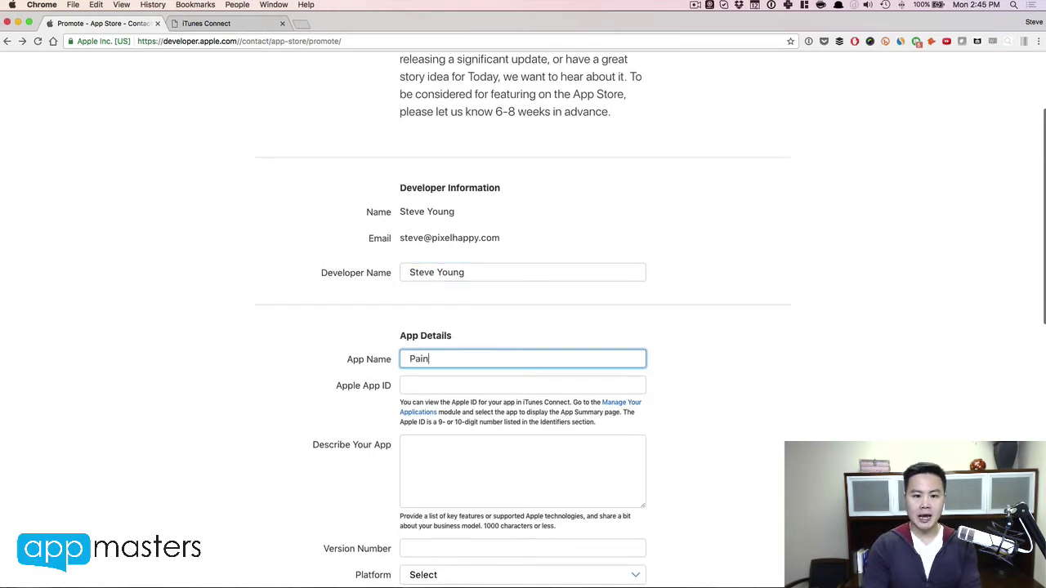
pyautogui.write('tball Rush')
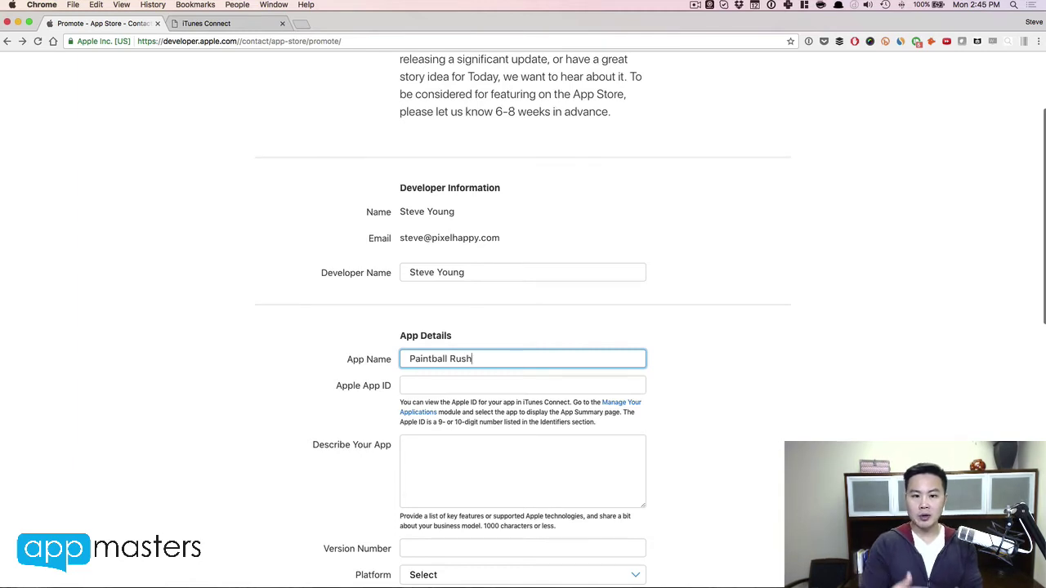
pyautogui.press('super+a')
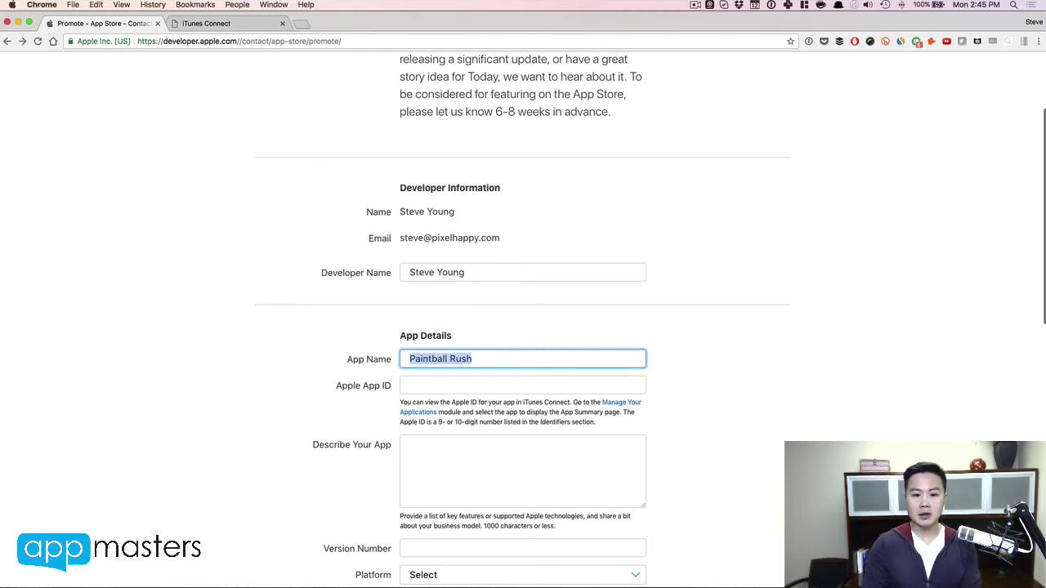
pyautogui.press('Right')
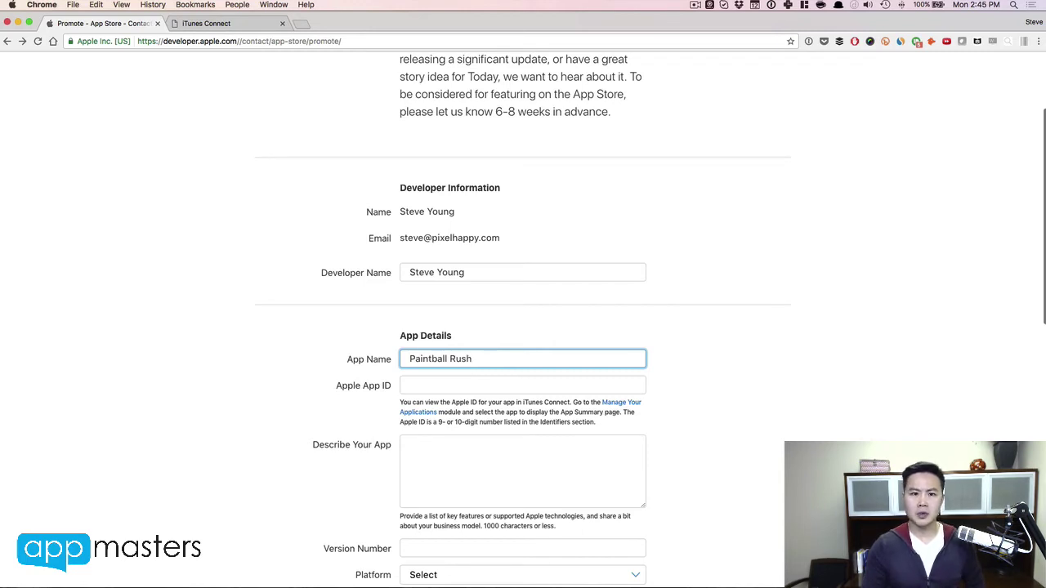
pyautogui.click(451, 384)
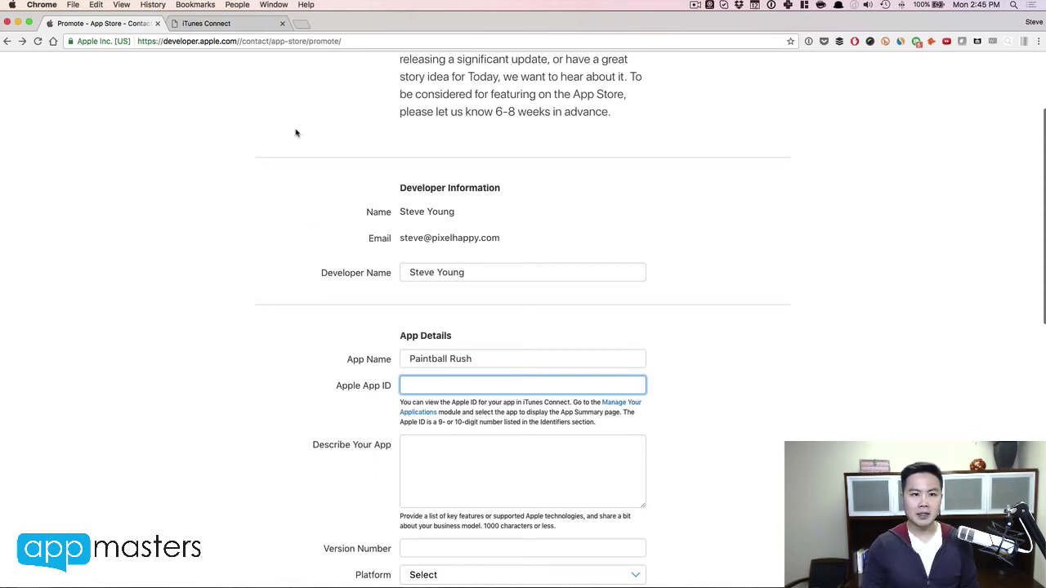
pyautogui.click(237, 25)
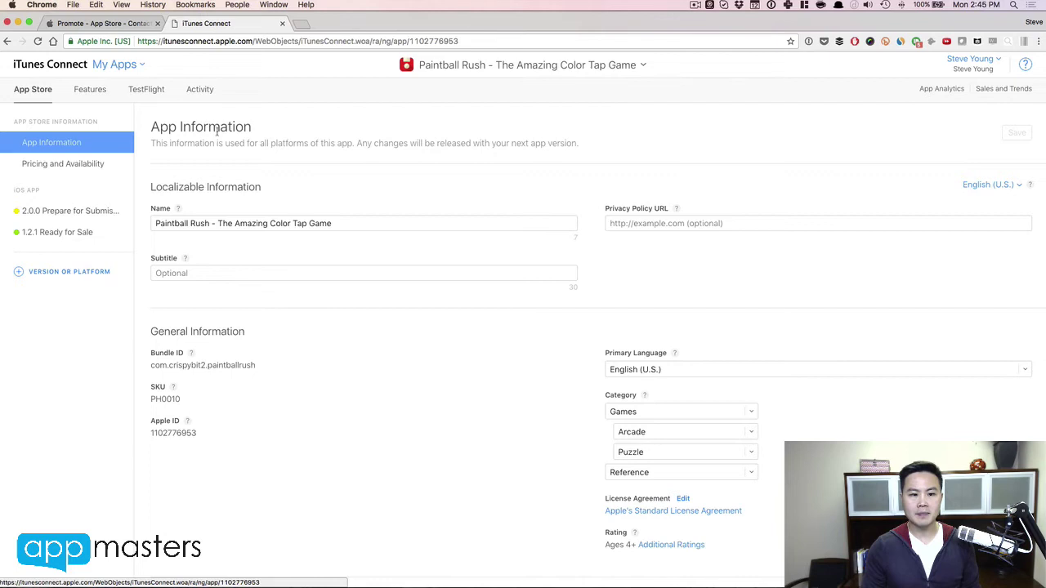
pyautogui.doubleClick(177, 434)
pyautogui.press('super+c')
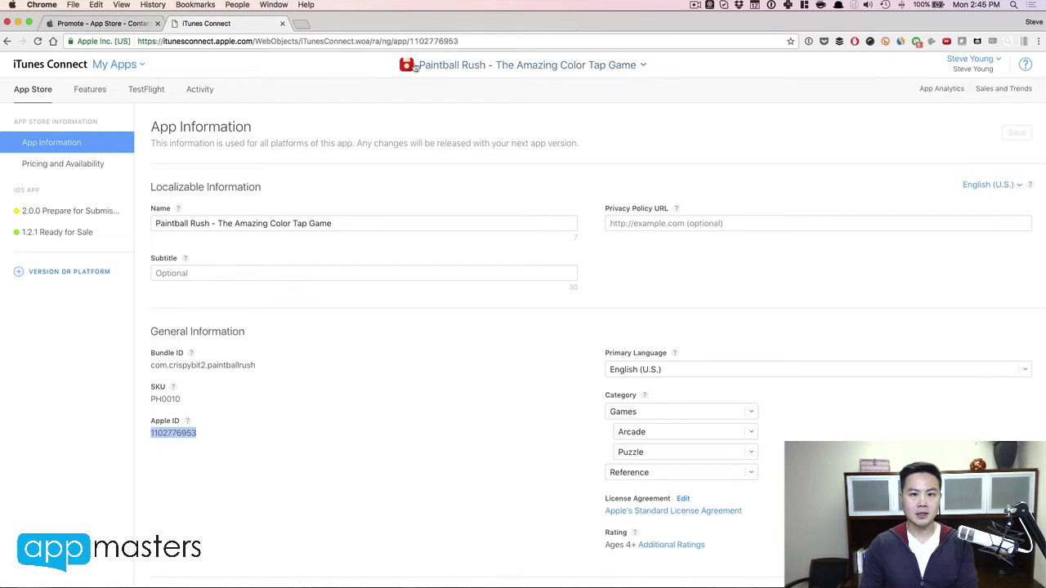
pyautogui.click(122, 25)
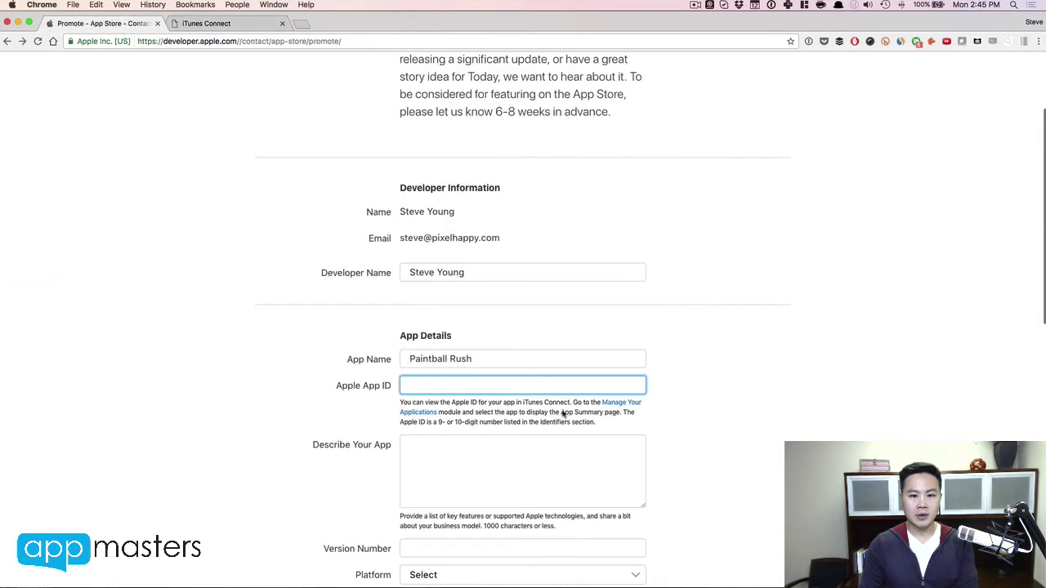
pyautogui.press('super+v')
pyautogui.click(454, 472)
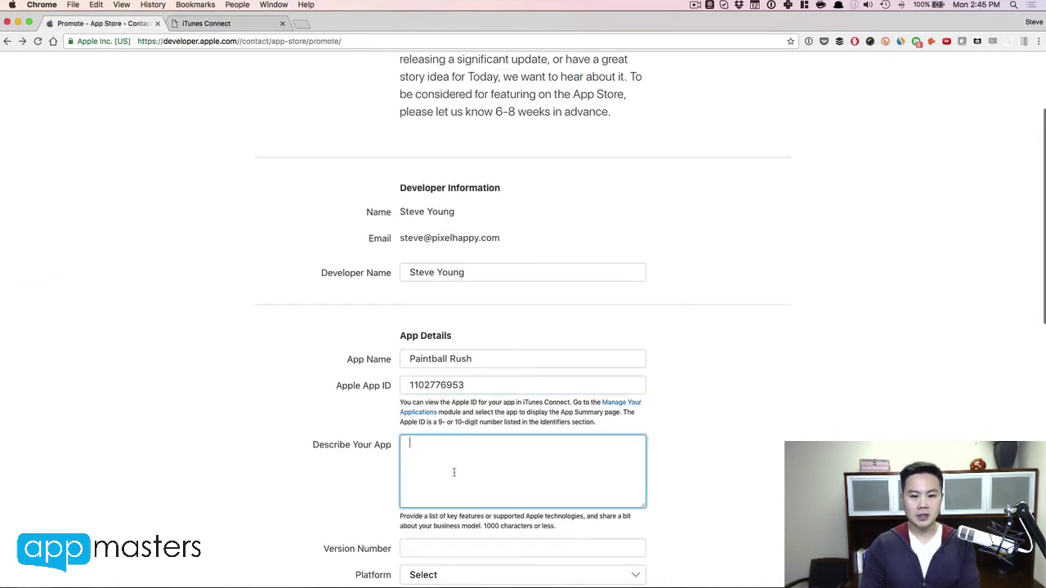
pyautogui.scroll(-3, 453, 472)
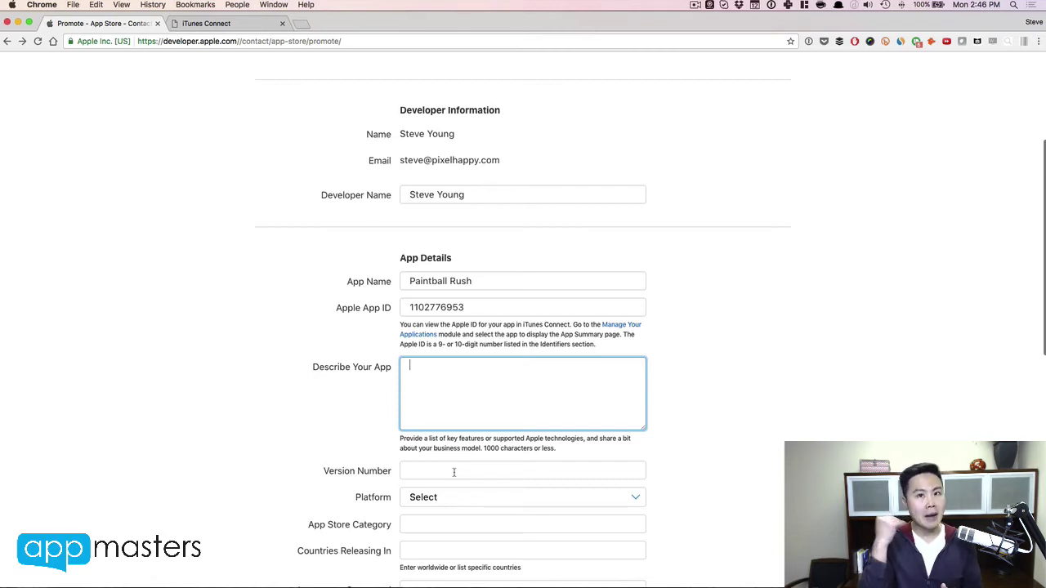
# Step: Write the first description bullet, '- 3D Touch enabled', in Describe Your App
pyautogui.write('- 3')
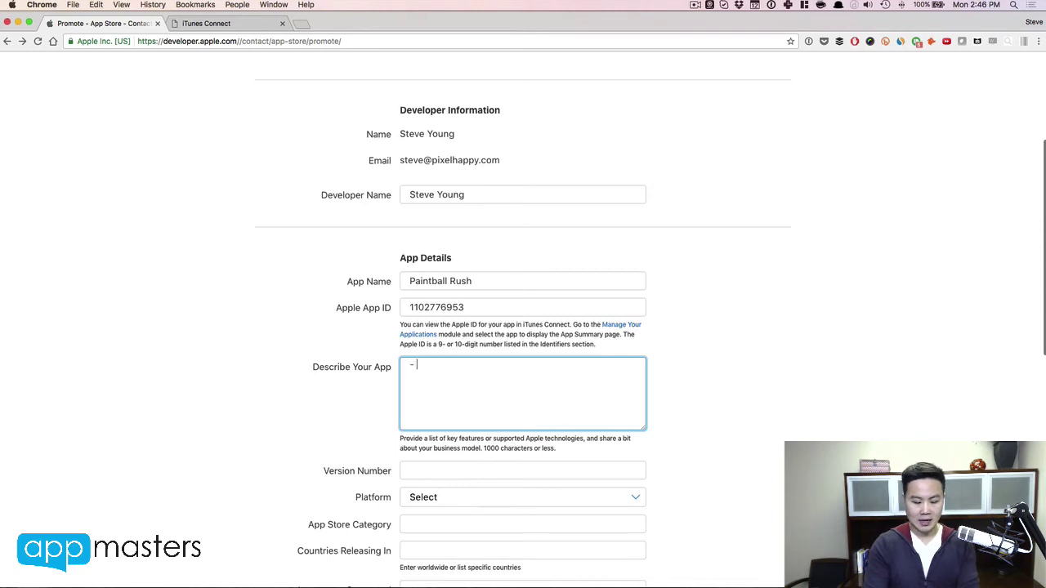
pyautogui.press('BackSpace')
pyautogui.press('BackSpace')
pyautogui.press('BackSpace')
pyautogui.write('-')
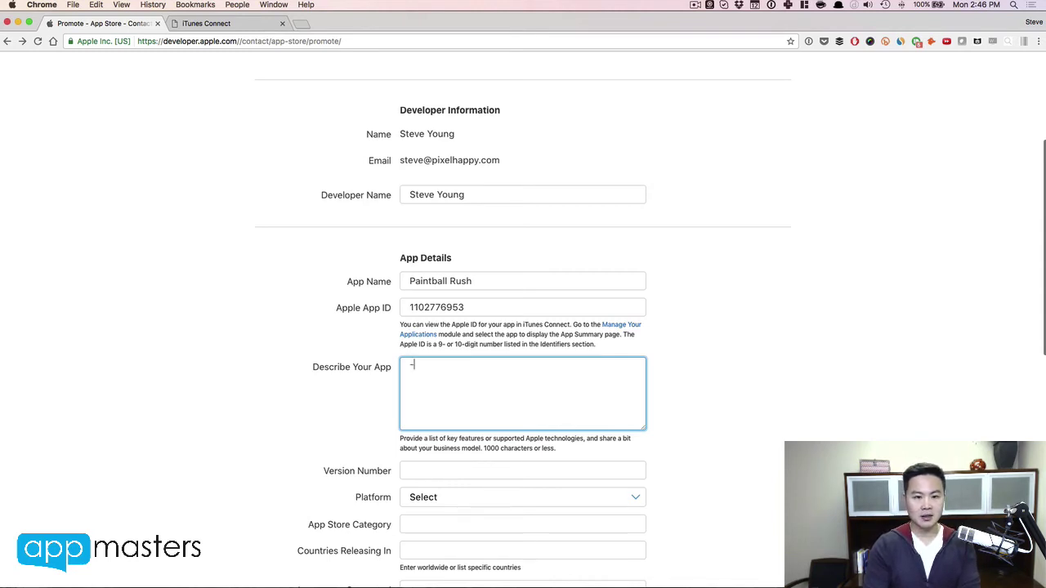
pyautogui.write(' 3D')
pyautogui.press('BackSpace')
pyautogui.write('d')
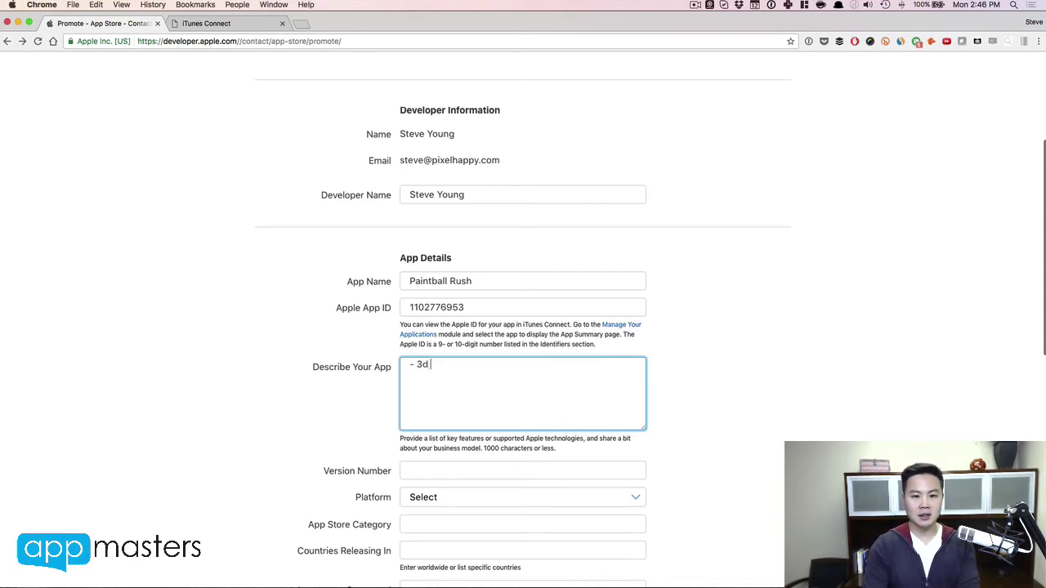
pyautogui.press('BackSpace')
pyautogui.press('BackSpace')
pyautogui.write('D Touch ena')
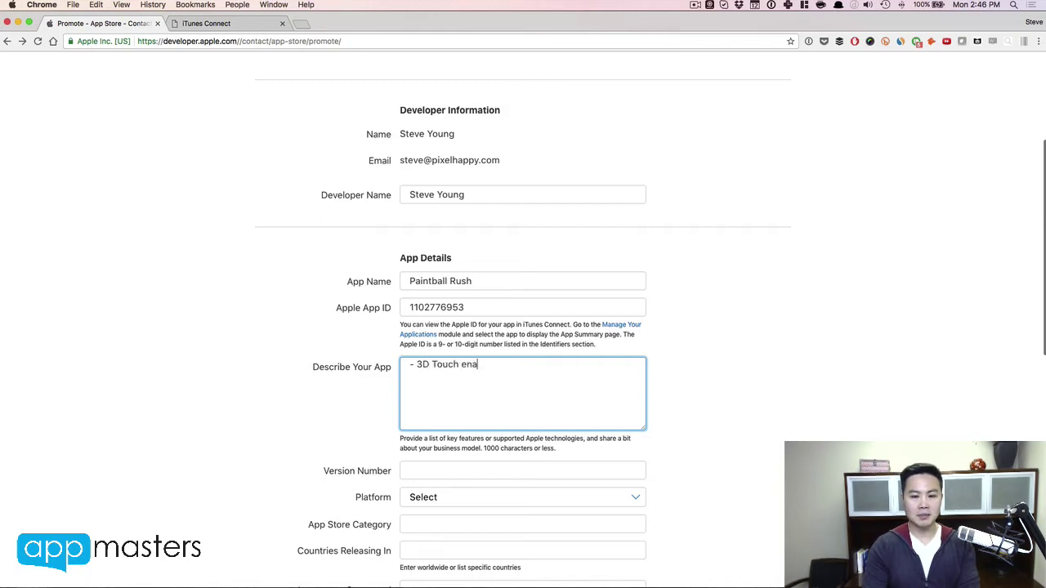
pyautogui.press('BackSpace')
pyautogui.write('bable')
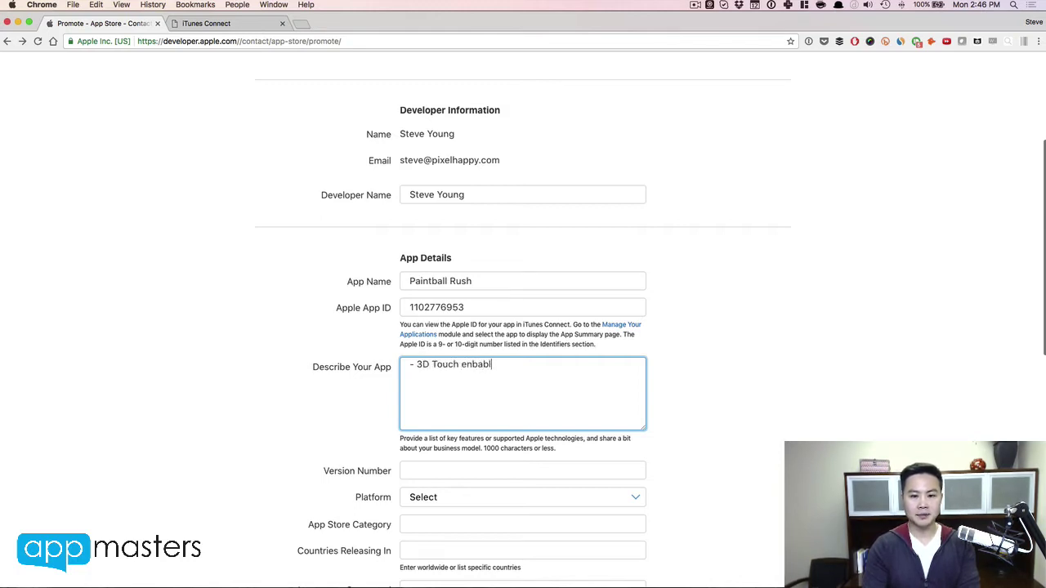
pyautogui.press('BackSpace')
pyautogui.press('BackSpace')
pyautogui.press('BackSpace')
pyautogui.press('BackSpace')
pyautogui.press('BackSpace')
pyautogui.press('BackSpace')
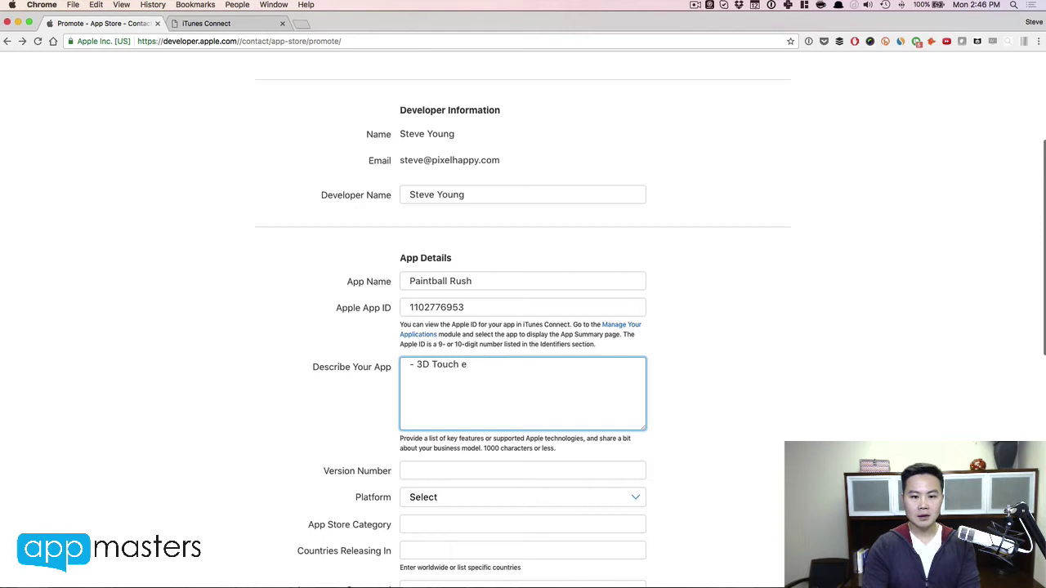
pyautogui.write('nabled')
pyautogui.press('Return')
# Step: Add the second bullet '- ARKit integrated' to the description
pyautogui.write('- ')
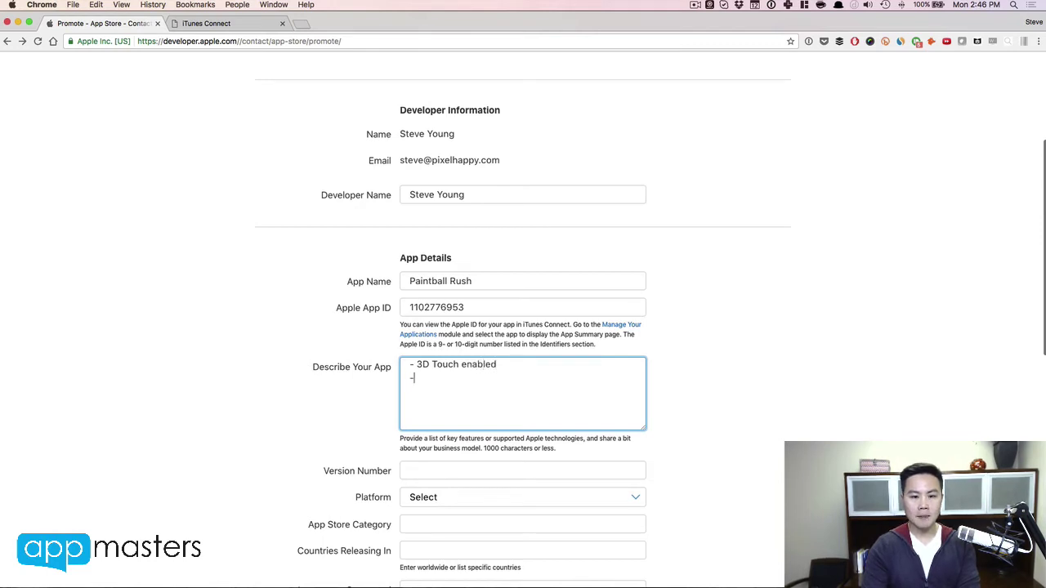
pyautogui.write('ARKit')
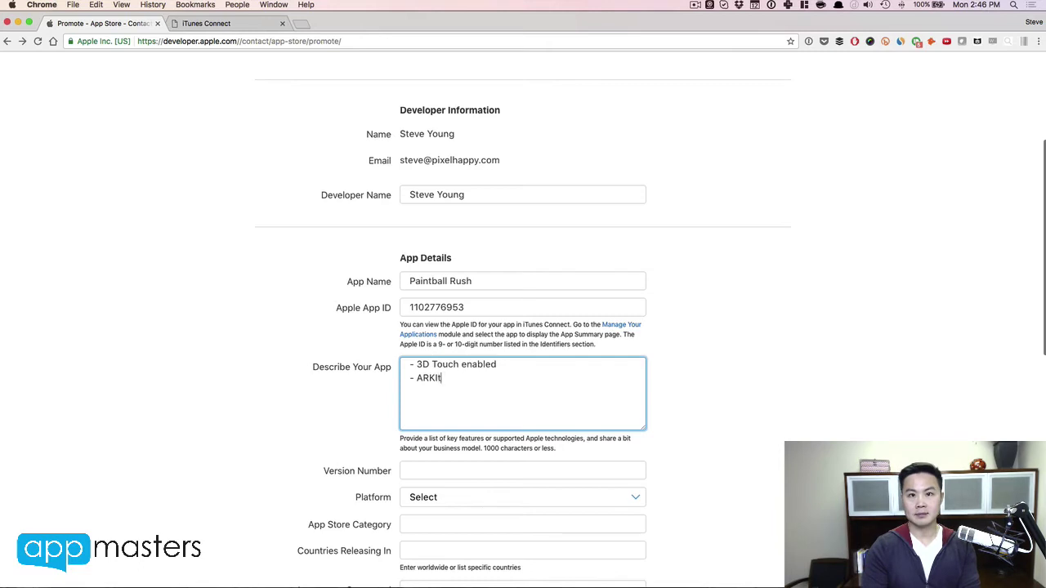
pyautogui.press('BackSpace')
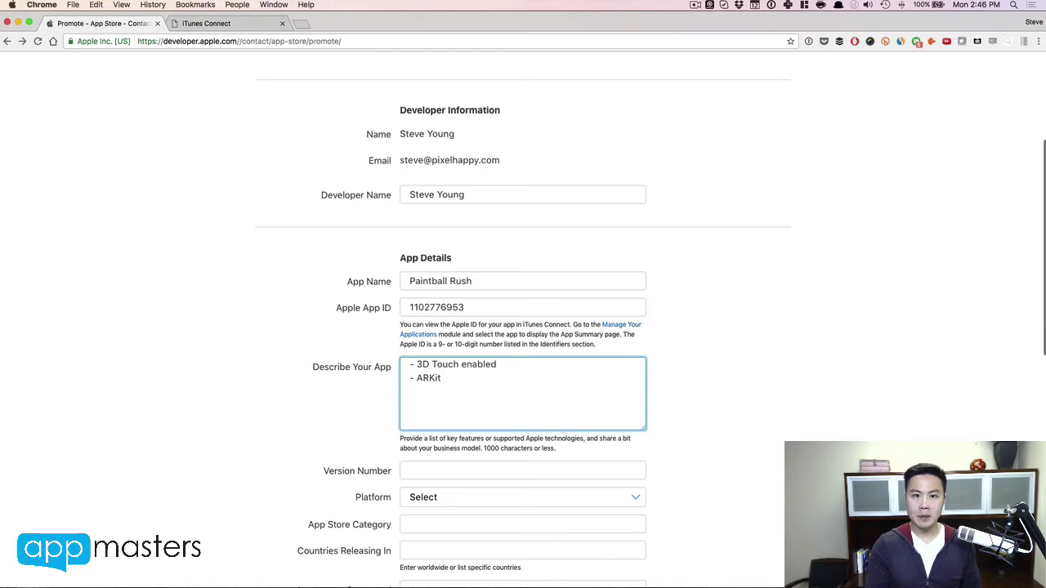
pyautogui.write('ind')
pyautogui.press('BackSpace')
pyautogui.press('BackSpace')
pyautogui.press('BackSpace')
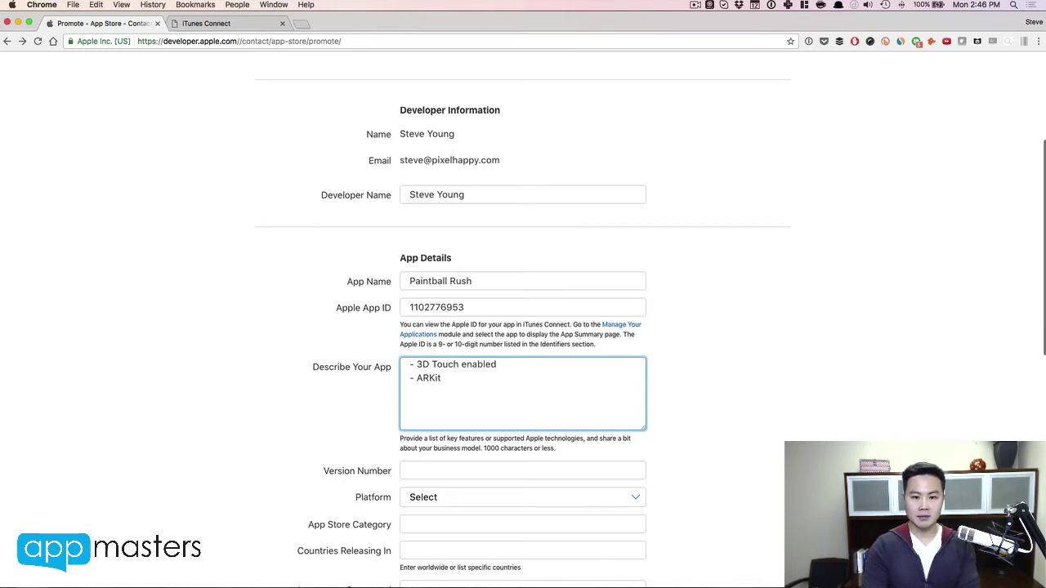
pyautogui.write('integrated')
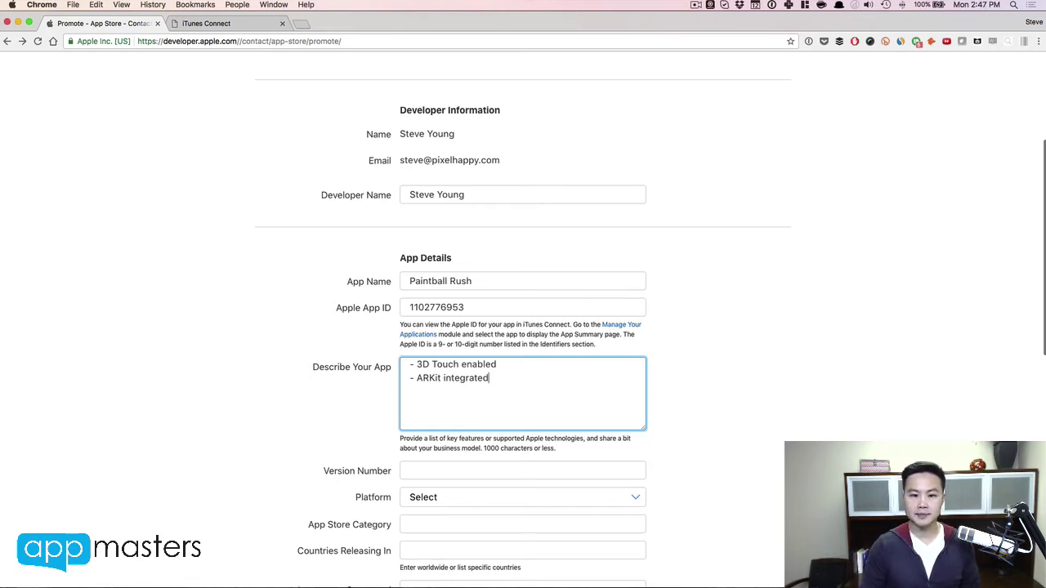
# Step: Set the platform to iOS Universal and the version number to 2
pyautogui.scroll(-5, 445, 370)
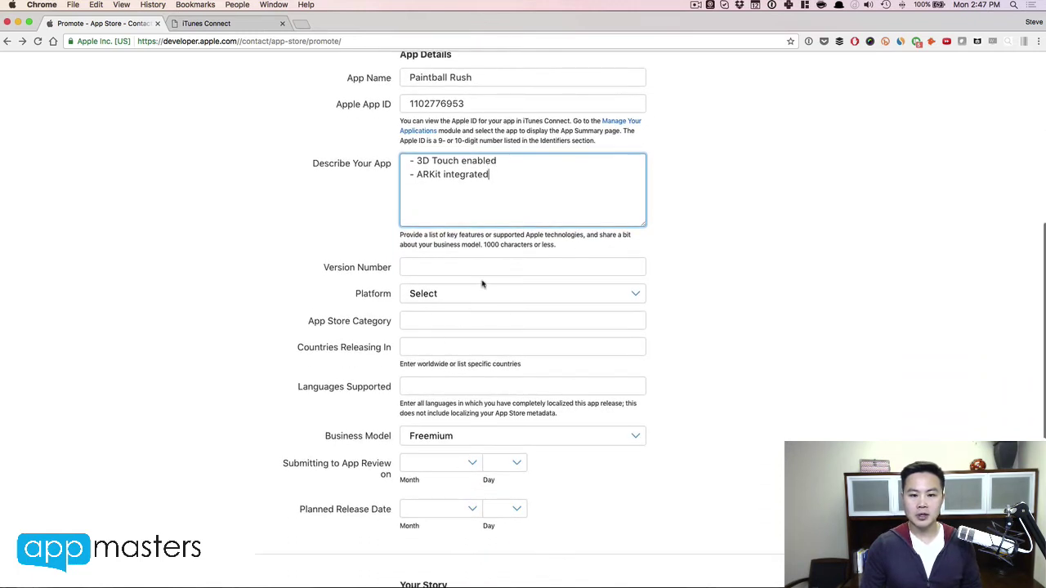
pyautogui.click(481, 271)
pyautogui.click(473, 294)
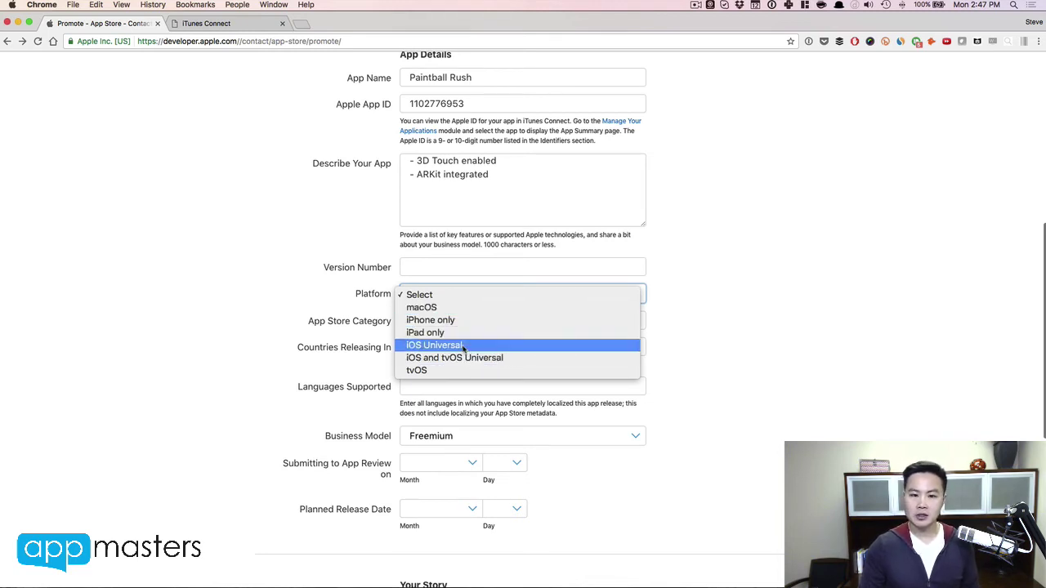
pyautogui.click(463, 346)
pyautogui.click(456, 266)
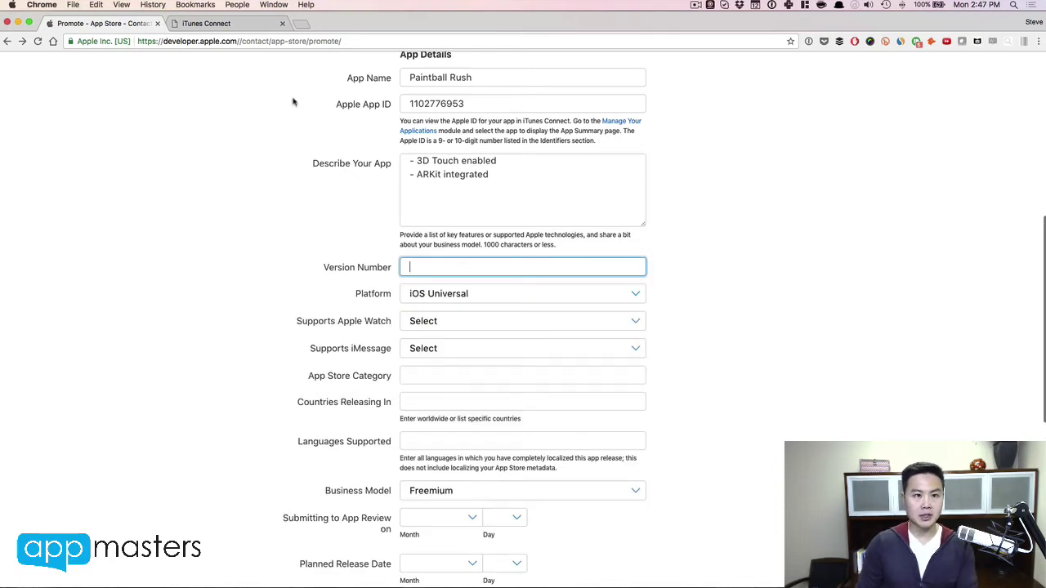
pyautogui.click(237, 24)
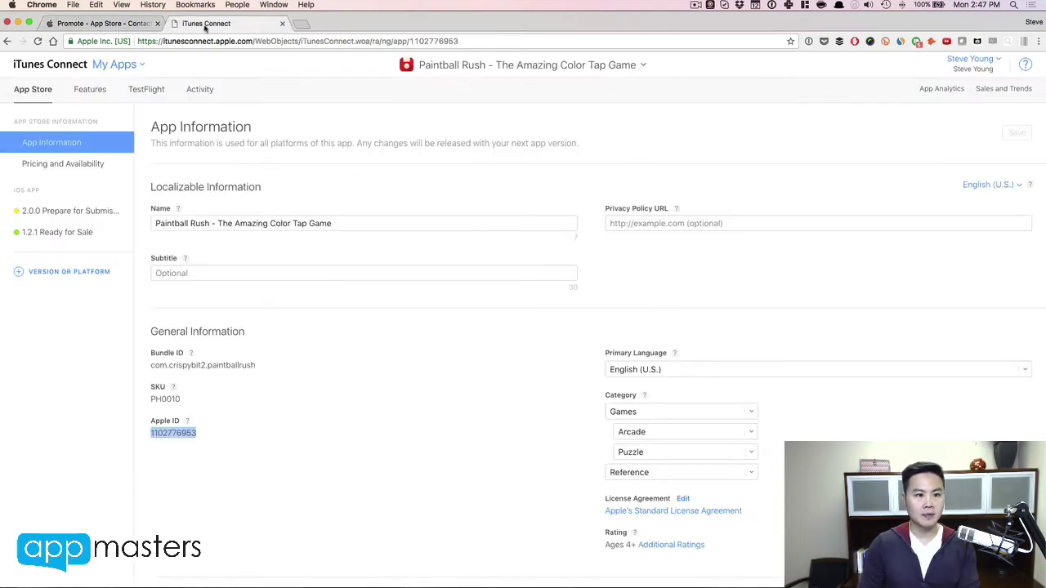
pyautogui.click(104, 41)
pyautogui.click(114, 24)
pyautogui.write('2')
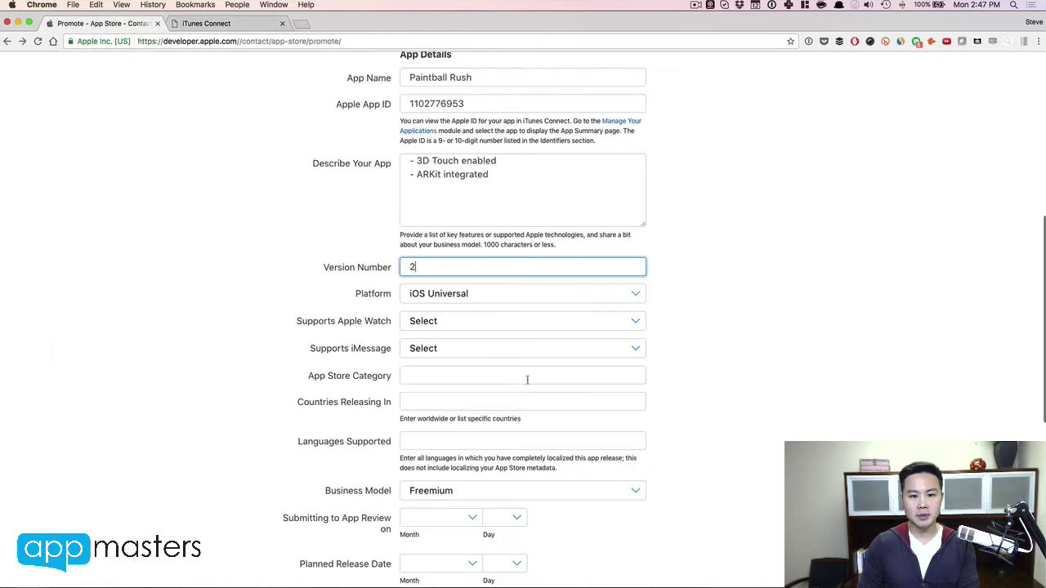
pyautogui.click(514, 376)
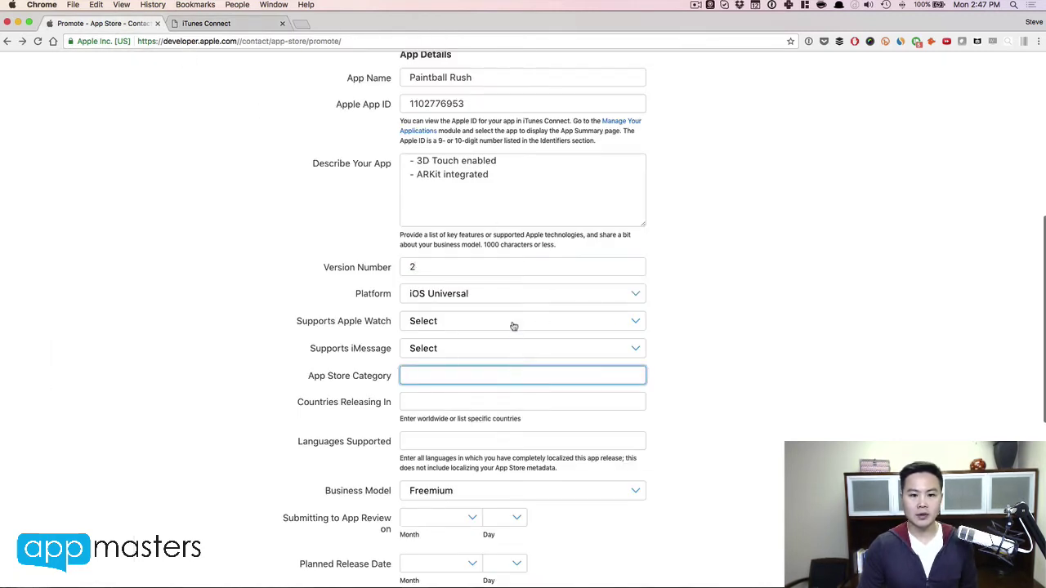
# Step: Mark Apple Watch support as No and iMessage support as In future release
pyautogui.click(513, 325)
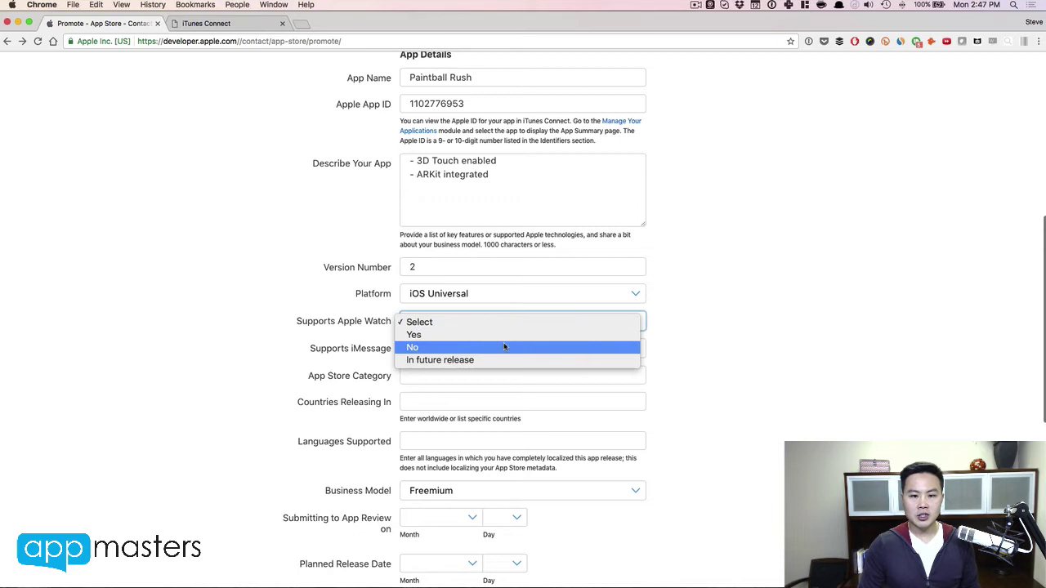
pyautogui.click(504, 347)
pyautogui.click(501, 349)
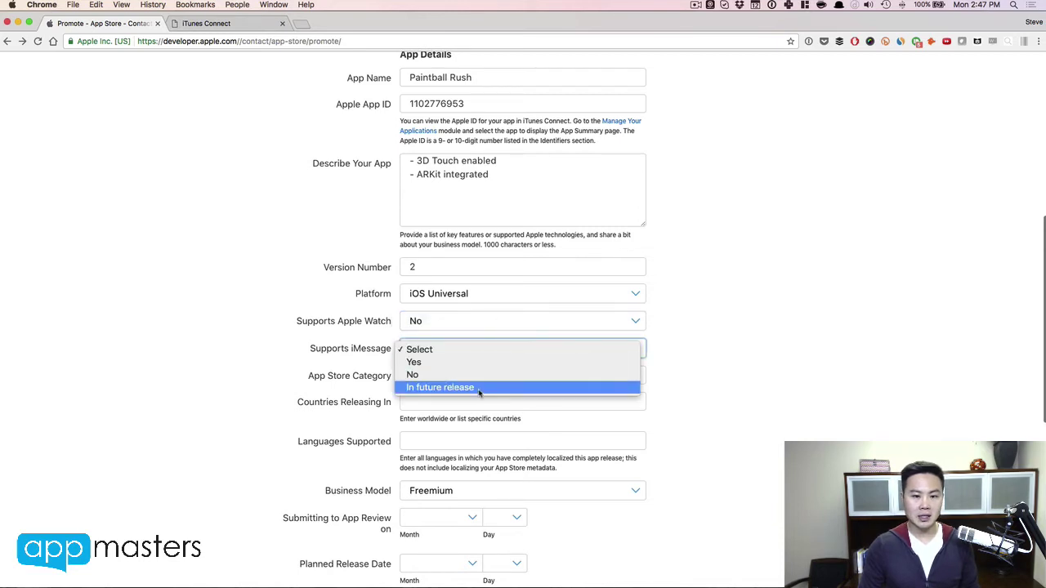
pyautogui.click(480, 387)
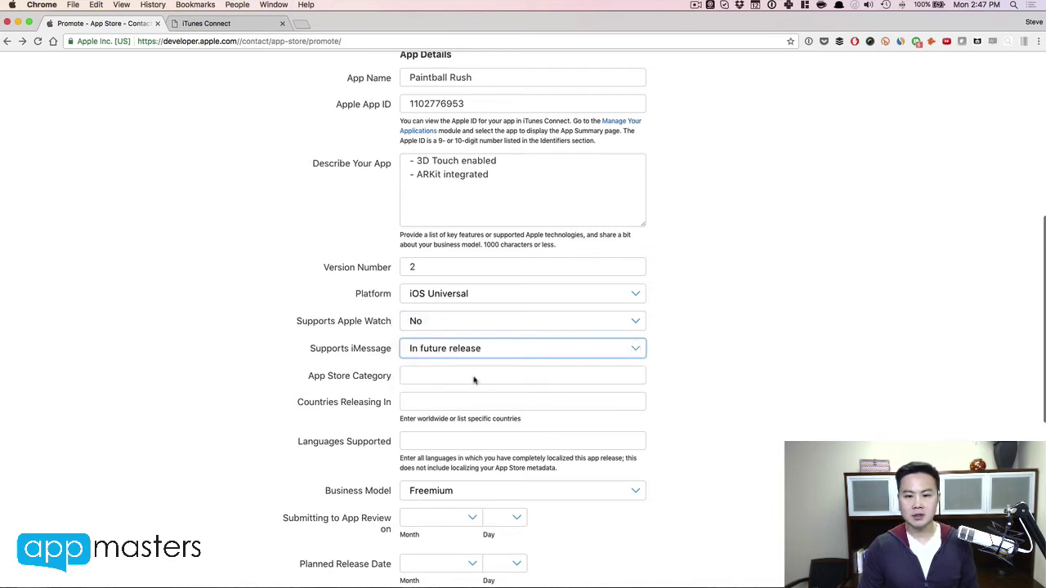
# Step: Enter Games as category, Worldwide as release countries, and English-US as language
pyautogui.click(473, 369)
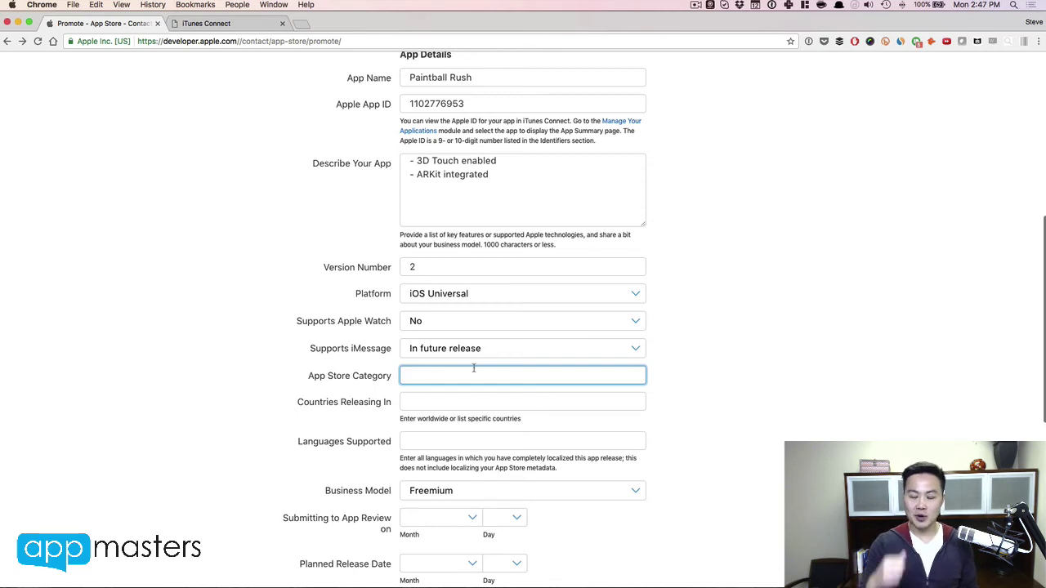
pyautogui.write('Games')
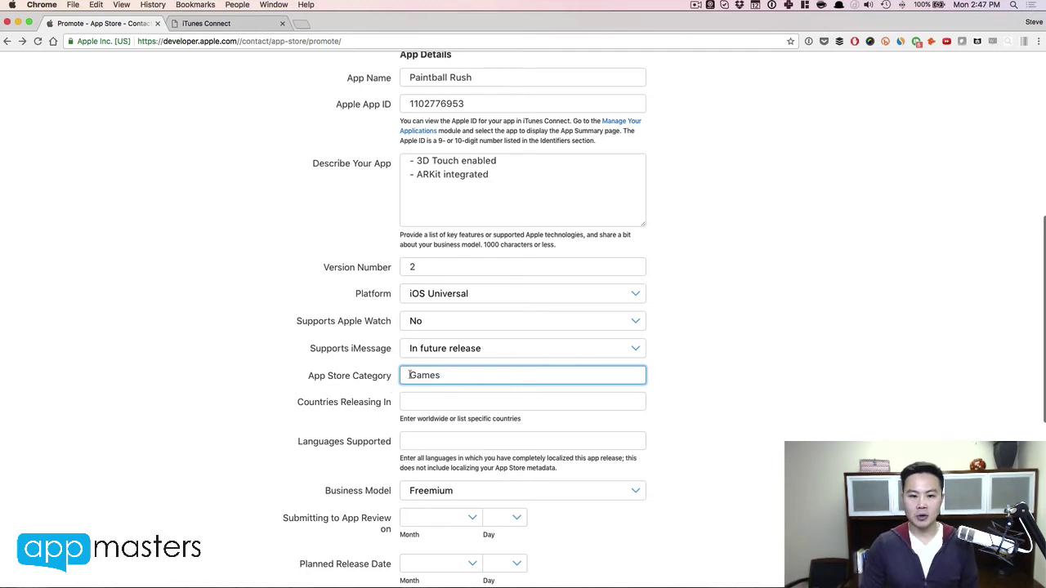
pyautogui.click(429, 400)
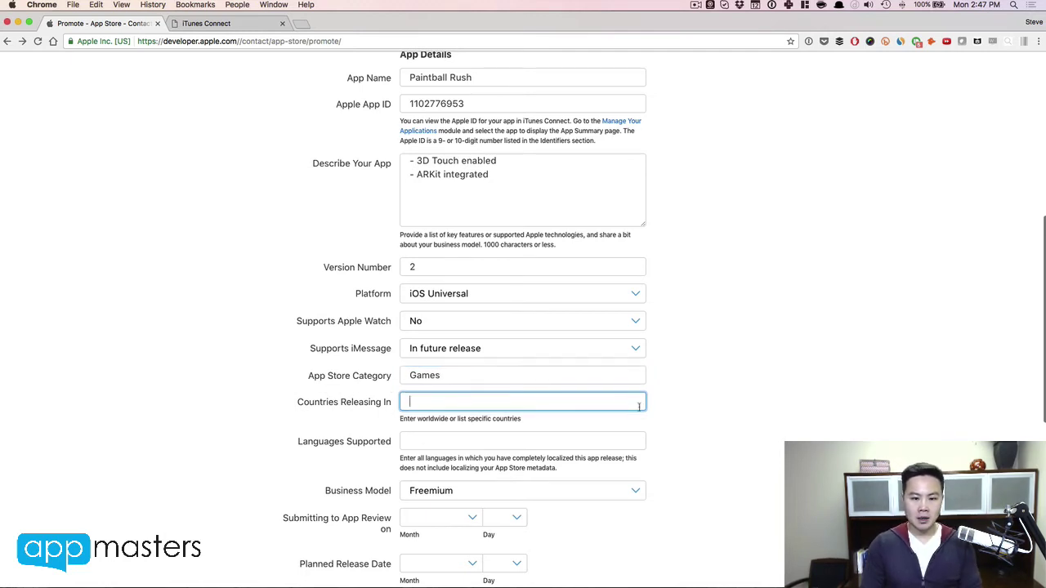
pyautogui.write('Worldw')
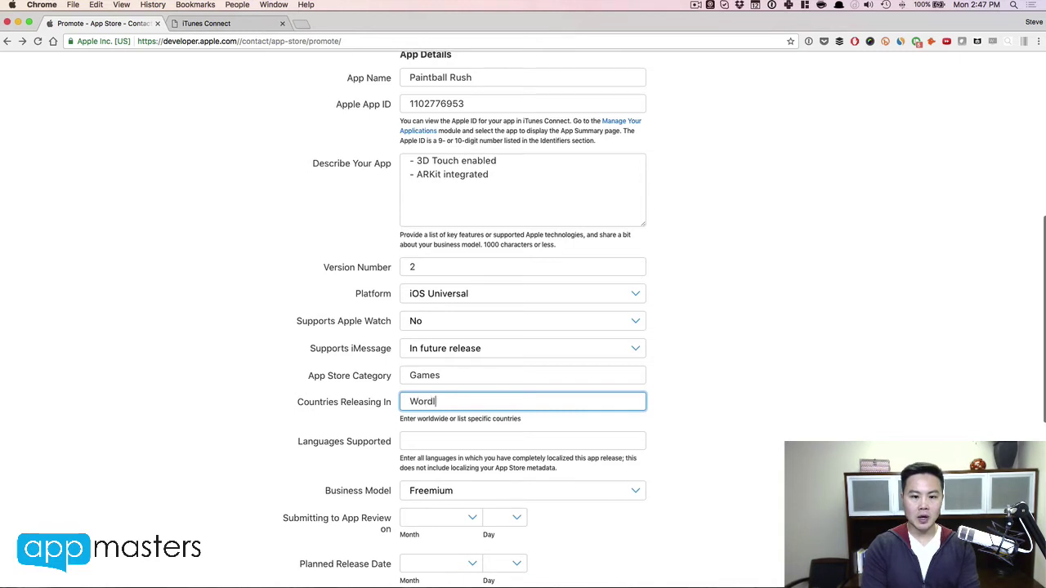
pyautogui.write('ide')
pyautogui.press('Tab')
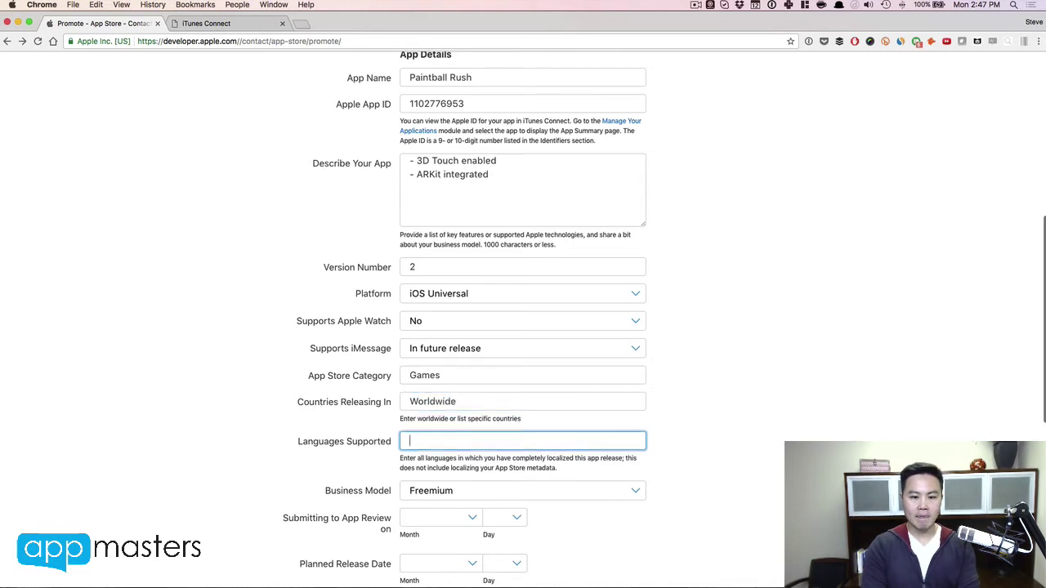
pyautogui.write('Engl')
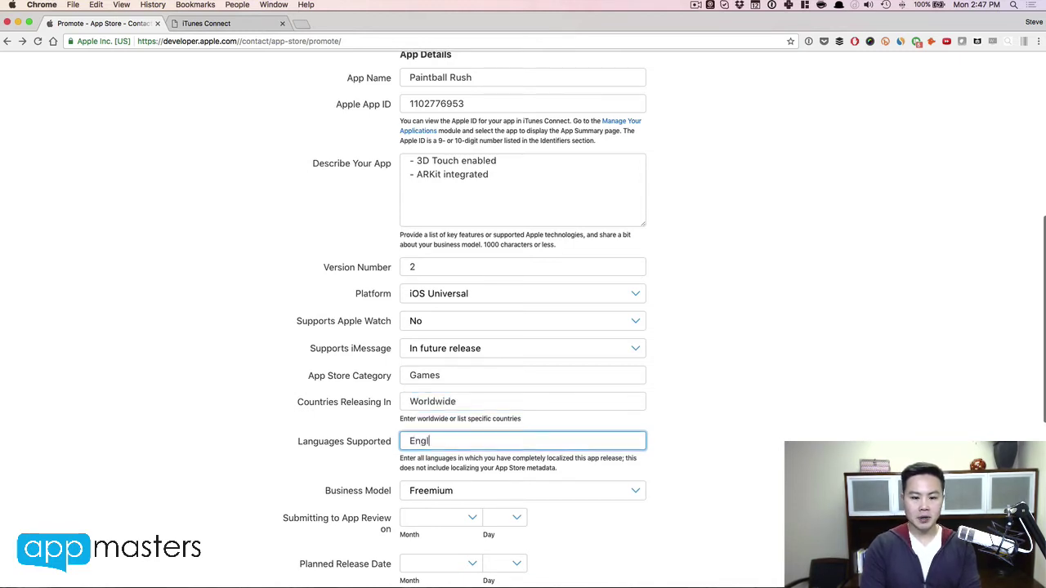
pyautogui.write('ish-US')
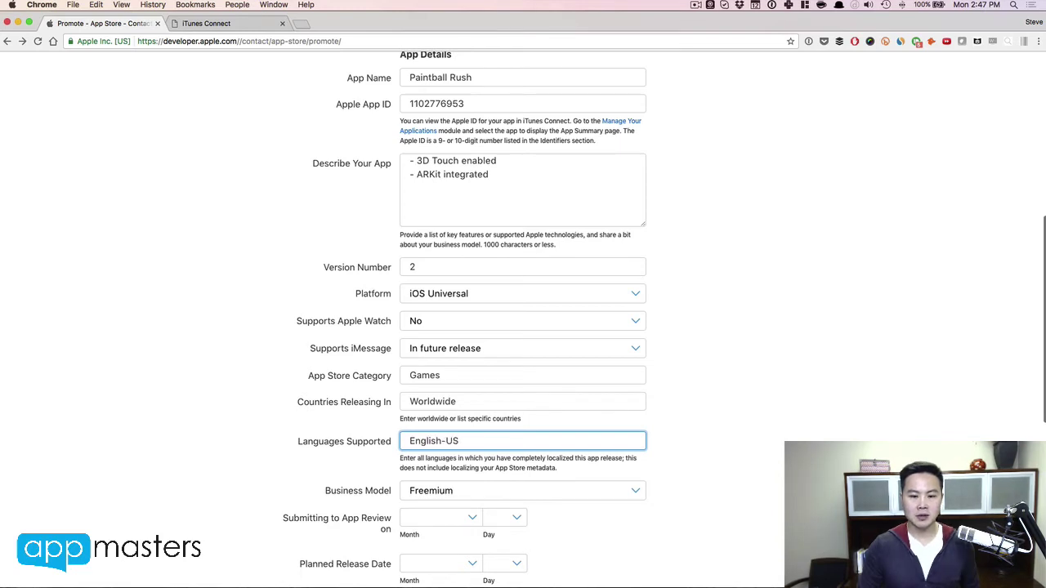
# Step: Keep Freemium as the business model
pyautogui.scroll(-4, 591, 375)
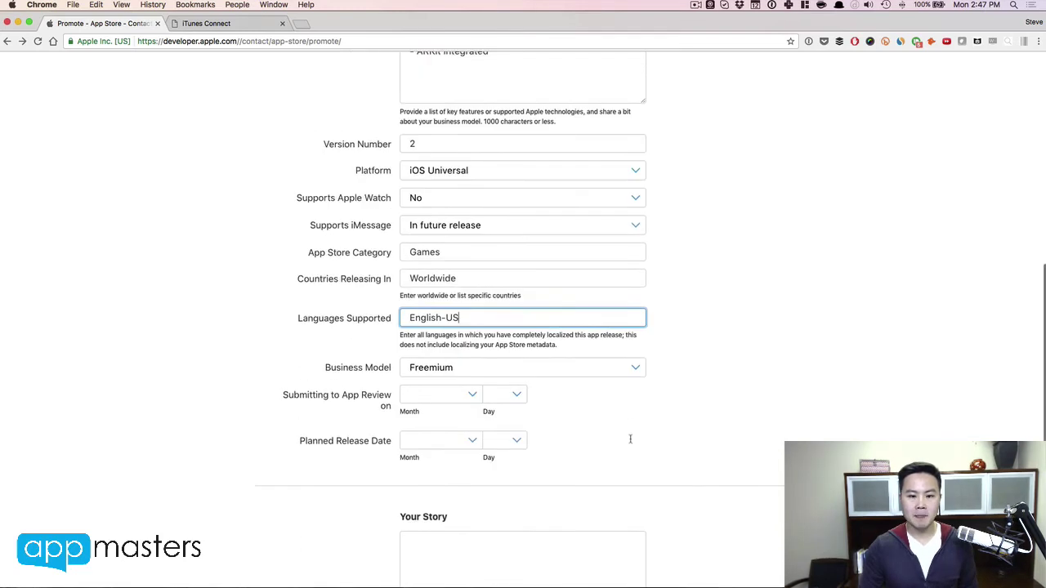
pyautogui.click(502, 361)
pyautogui.click(501, 360)
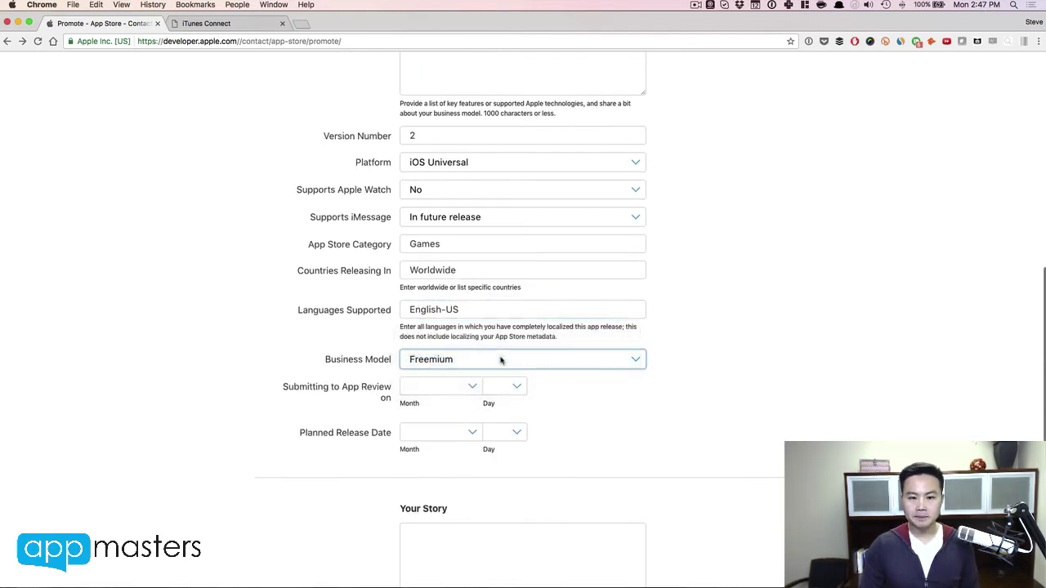
# Step: Set the App Review submission date to June 13
pyautogui.click(448, 386)
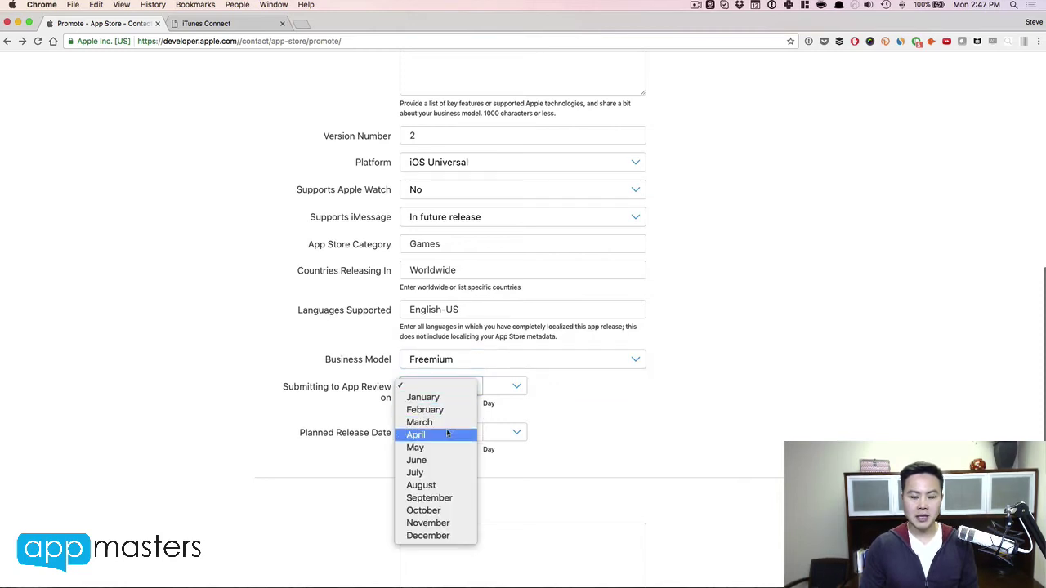
pyautogui.click(434, 460)
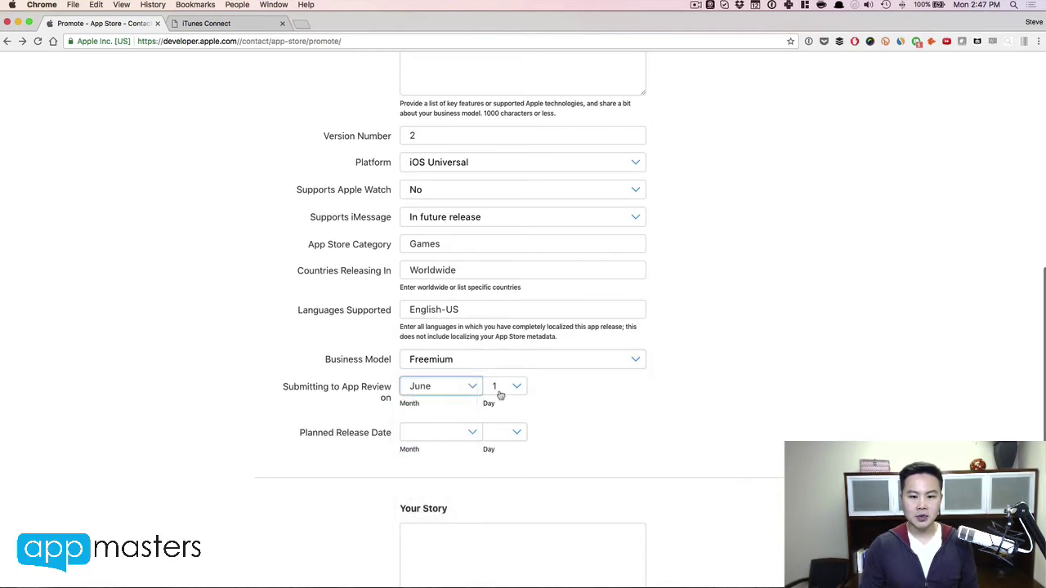
pyautogui.click(499, 390)
pyautogui.scroll(-5, 490, 492)
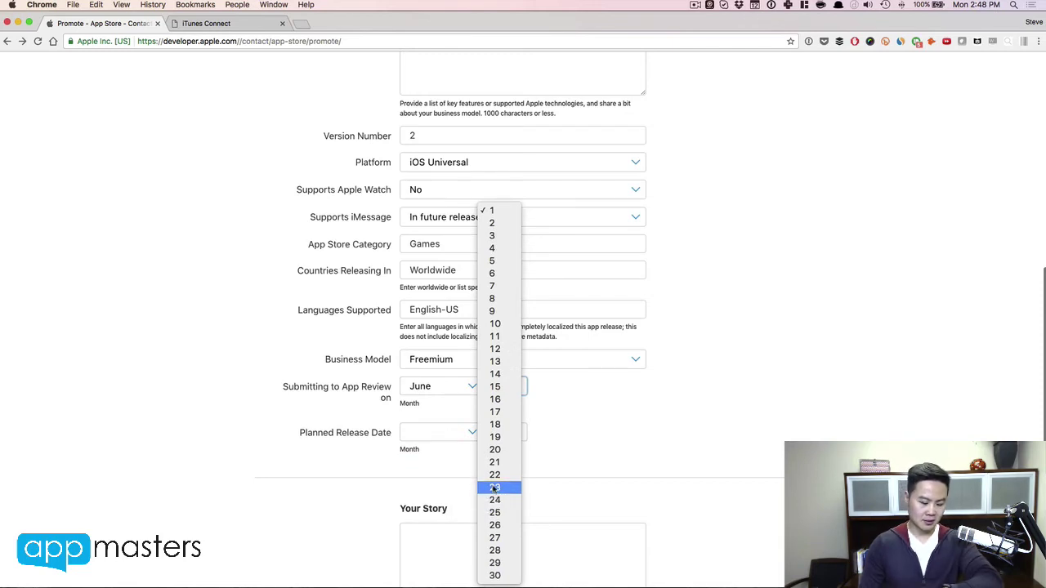
pyautogui.click(512, 360)
# Step: Set the planned release date to July 24
pyautogui.click(460, 434)
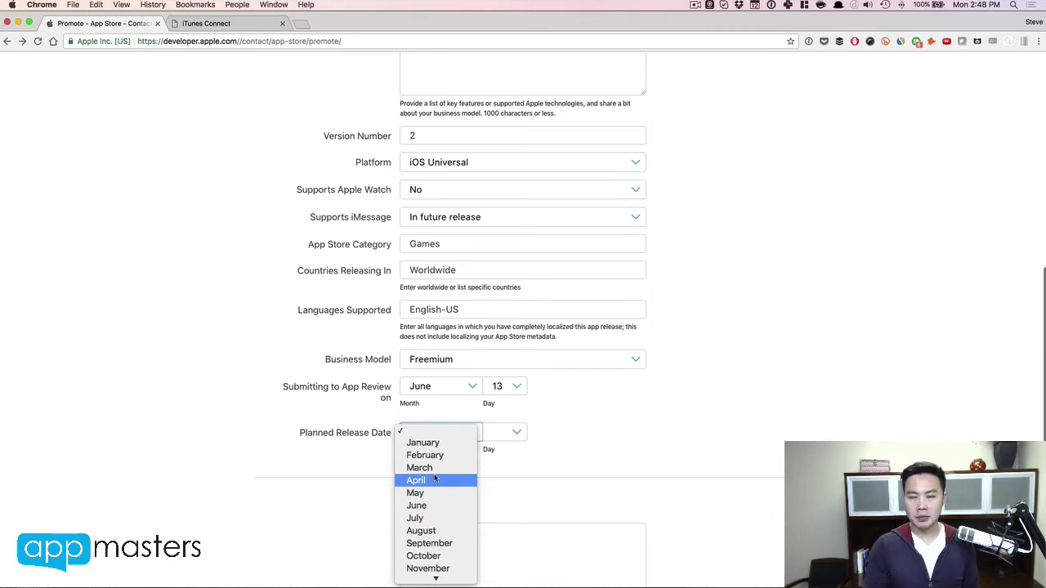
pyautogui.click(433, 518)
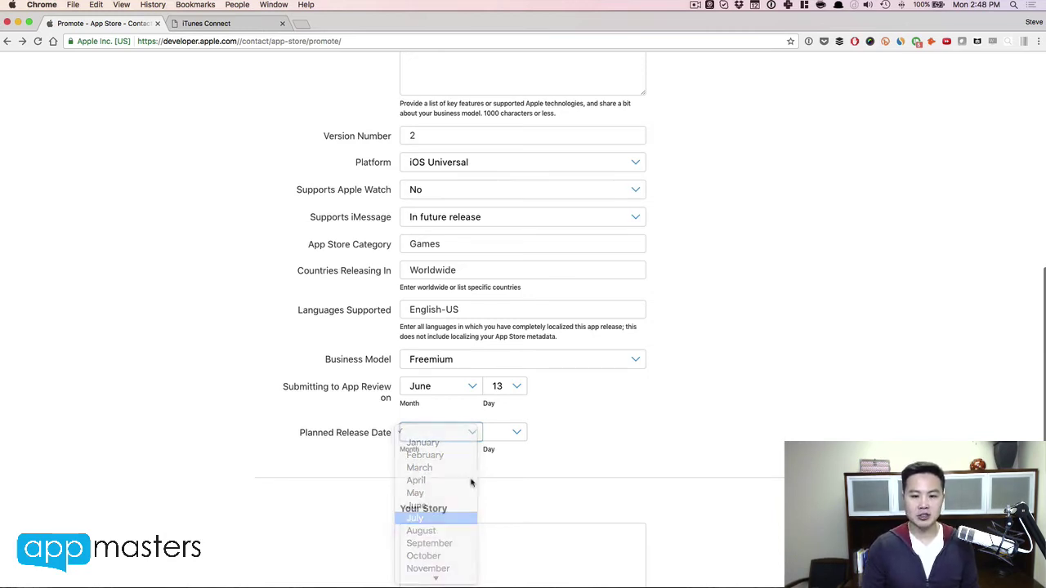
pyautogui.click(507, 435)
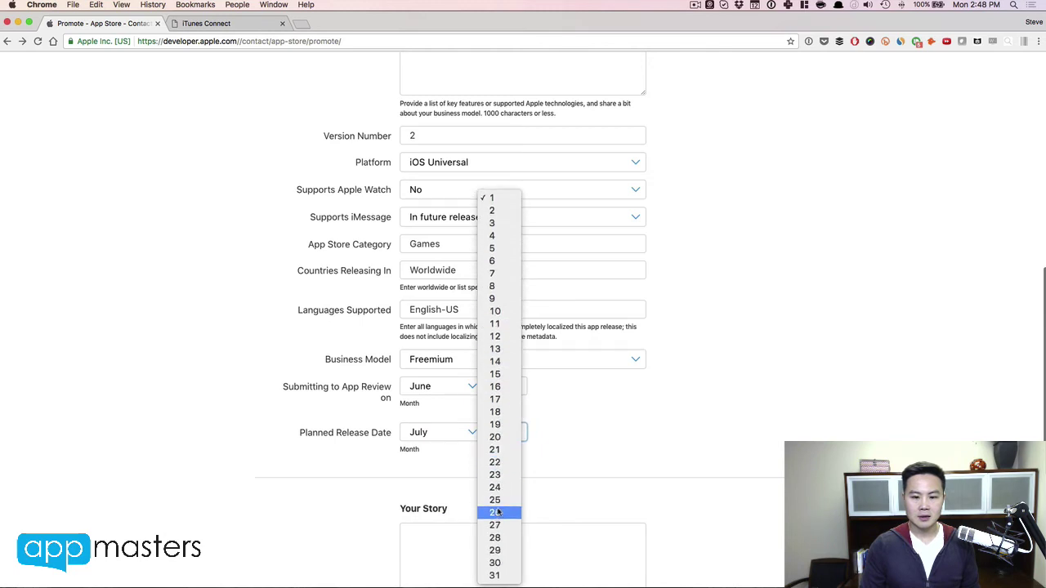
pyautogui.click(499, 488)
pyautogui.scroll(-5, 659, 462)
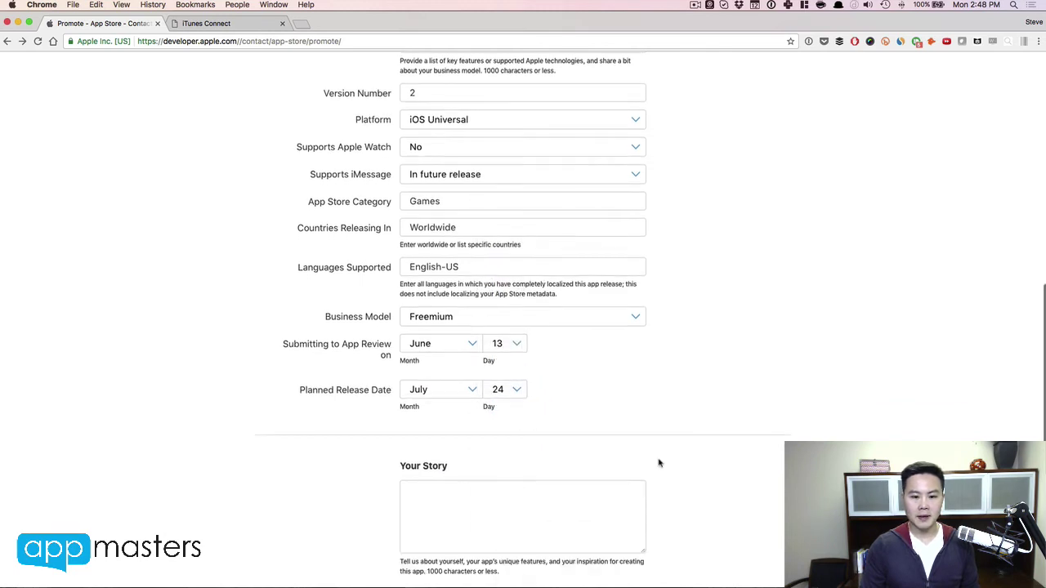
pyautogui.click(553, 402)
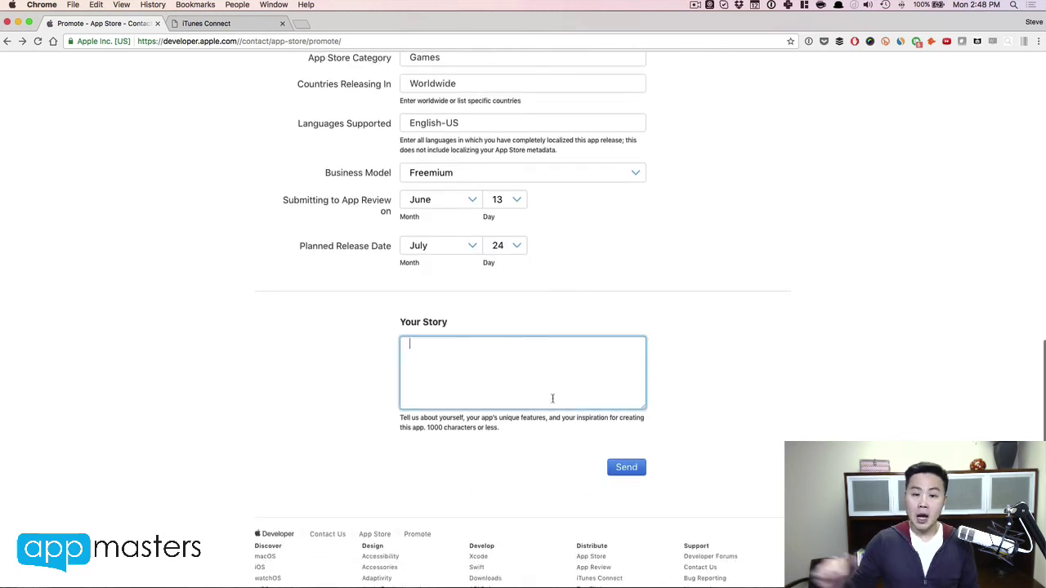